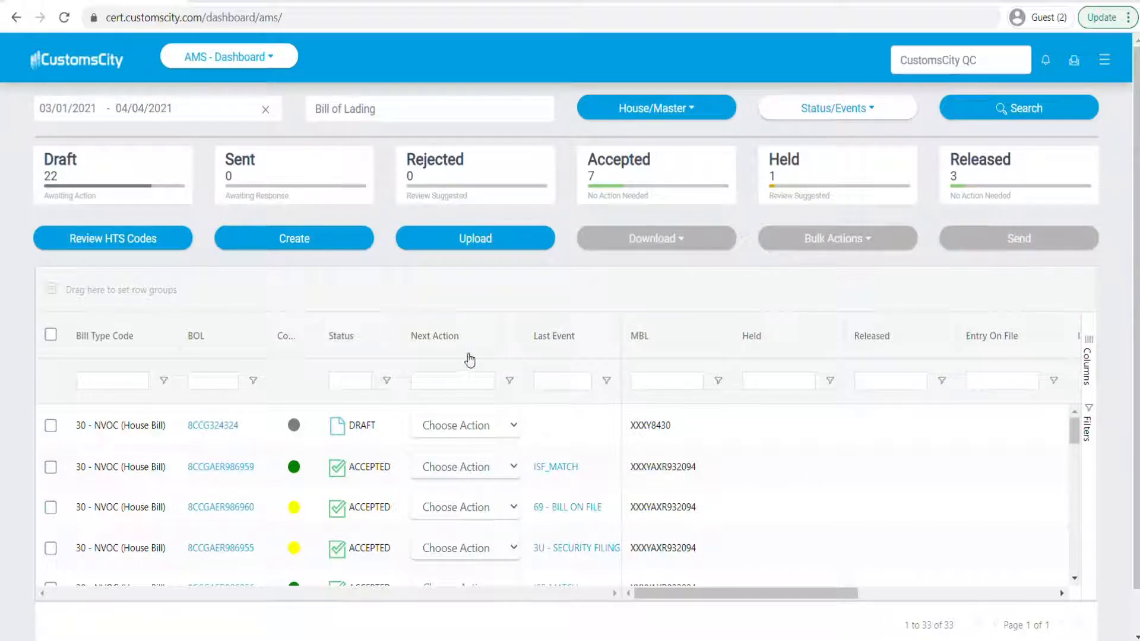
# Start an AMS + ISF10 + TYPE86 import, load the spreadsheet file and confirm that its first row contains column names.
pyautogui.click(480, 248)
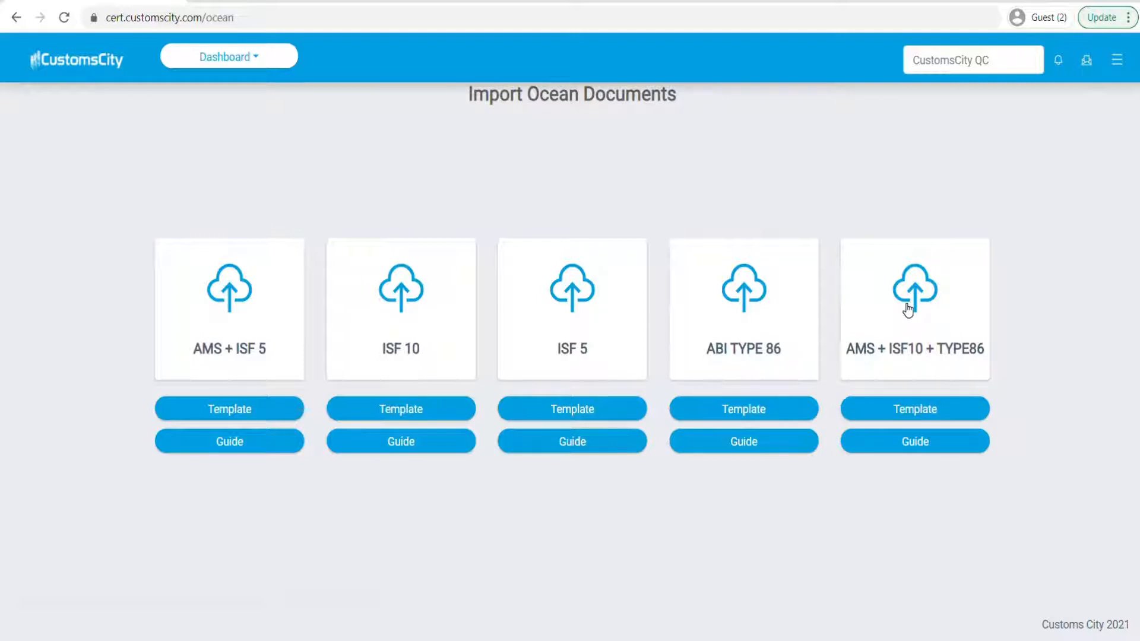
pyautogui.click(907, 310)
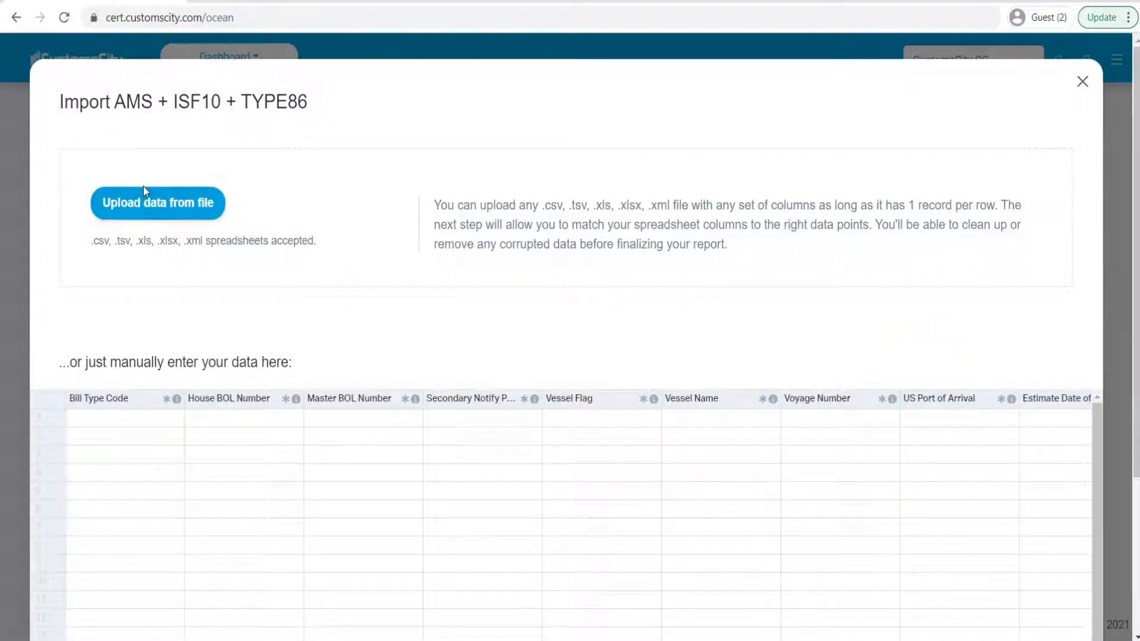
pyautogui.click(157, 207)
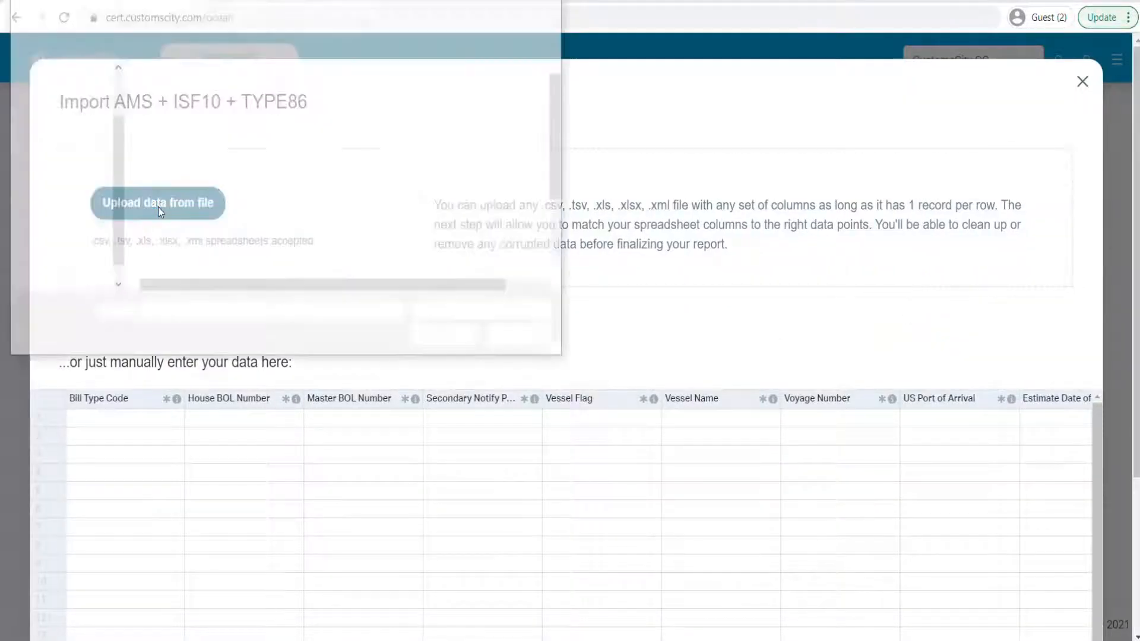
pyautogui.doubleClick(188, 93)
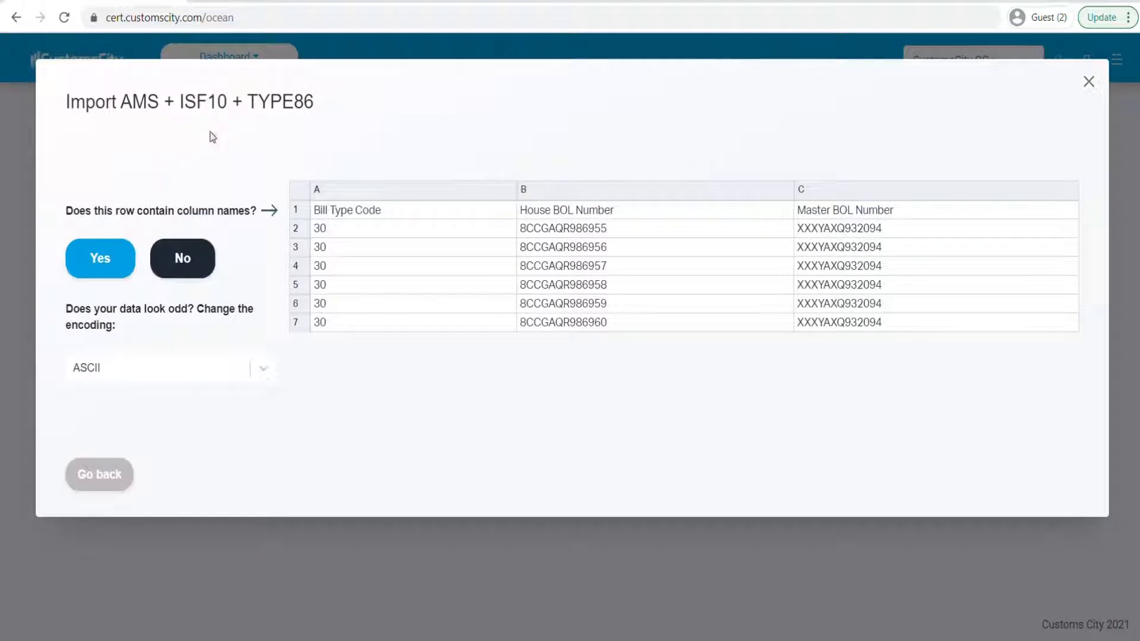
pyautogui.click(113, 276)
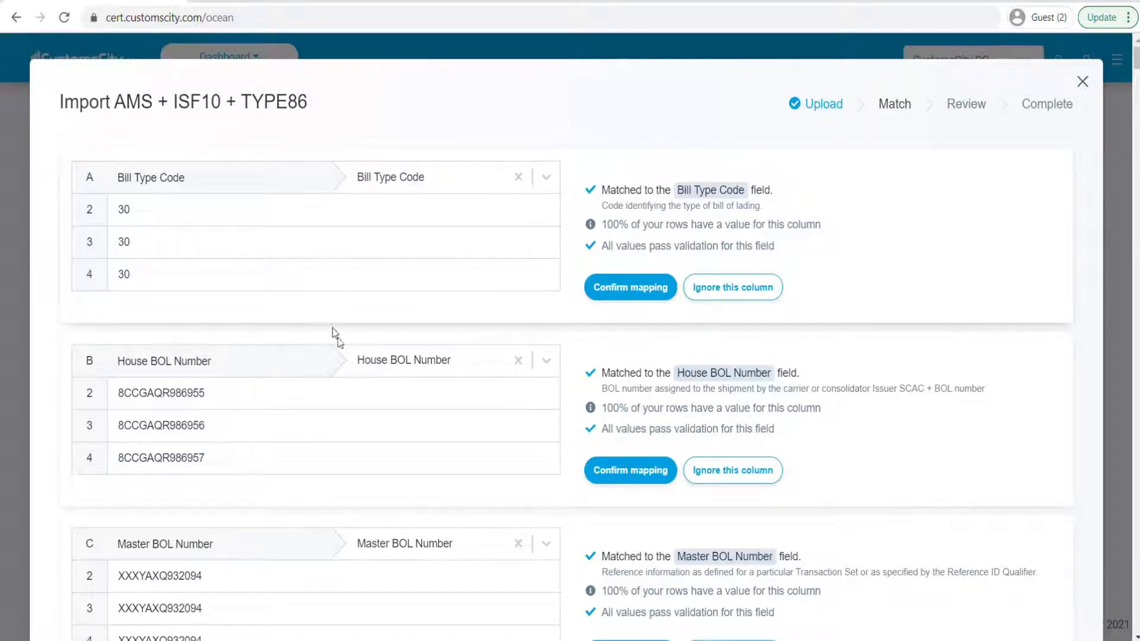
# Check the Bill Type Code mapping options and the remaining column matches, and proceed to the data review.
pyautogui.click(387, 184)
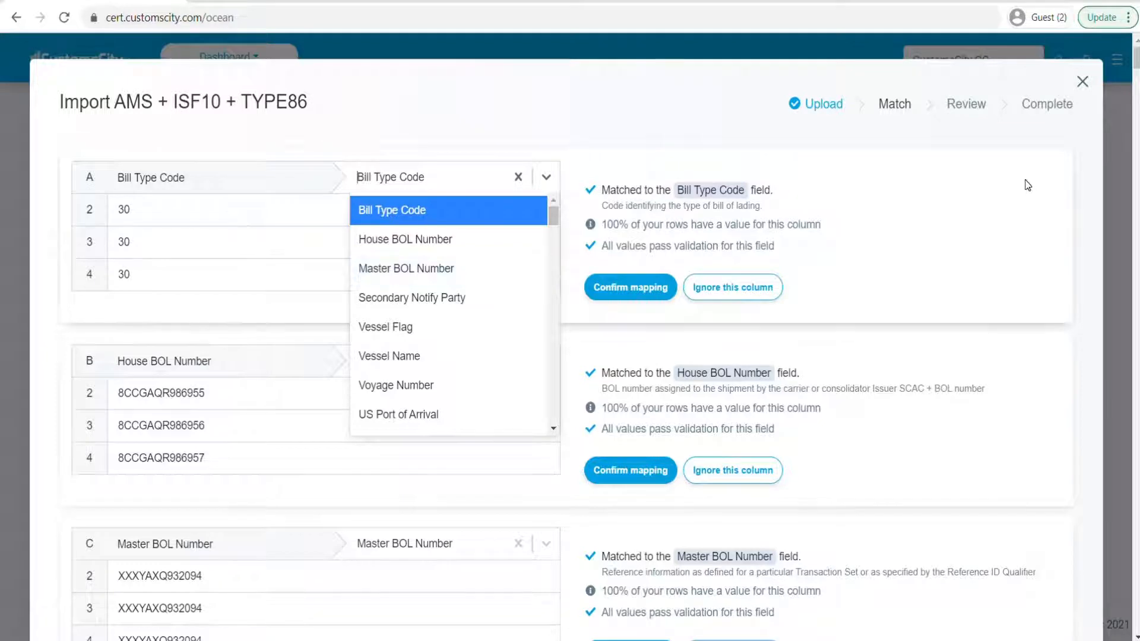
pyautogui.click(931, 193)
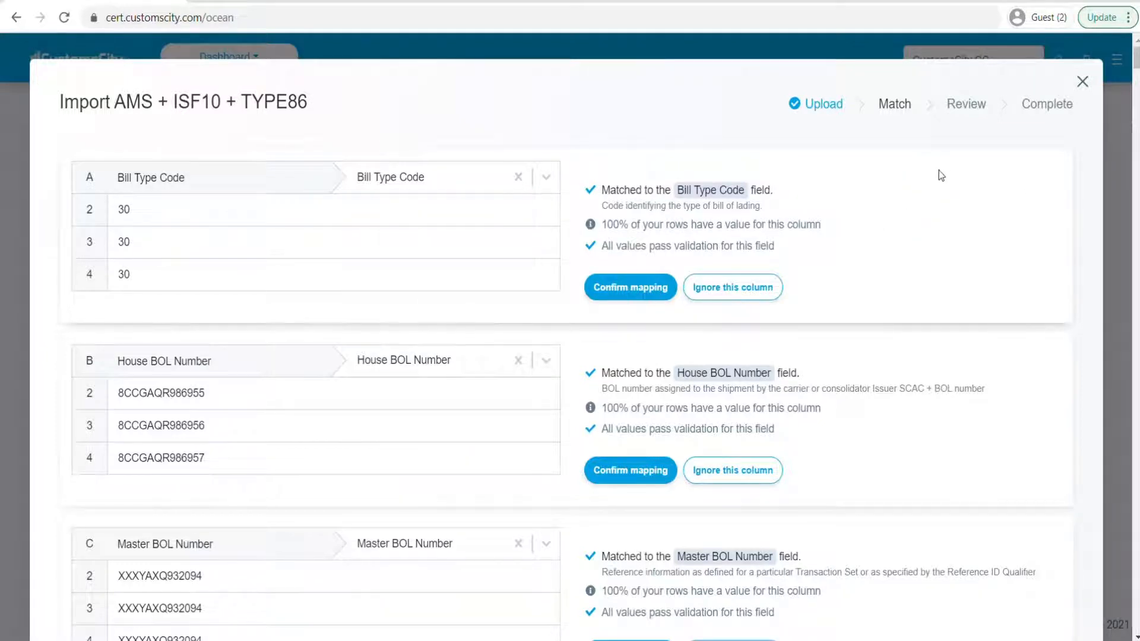
pyautogui.moveTo(1135, 61); pyautogui.dragTo(1134, 624)
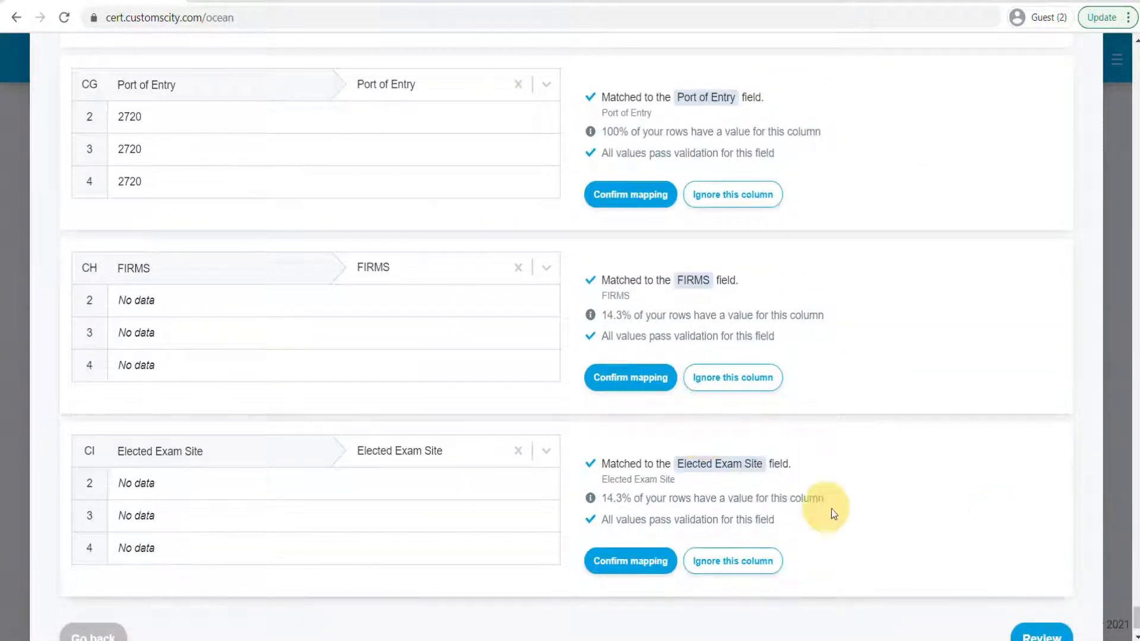
pyautogui.scroll(-1, 905, 506)
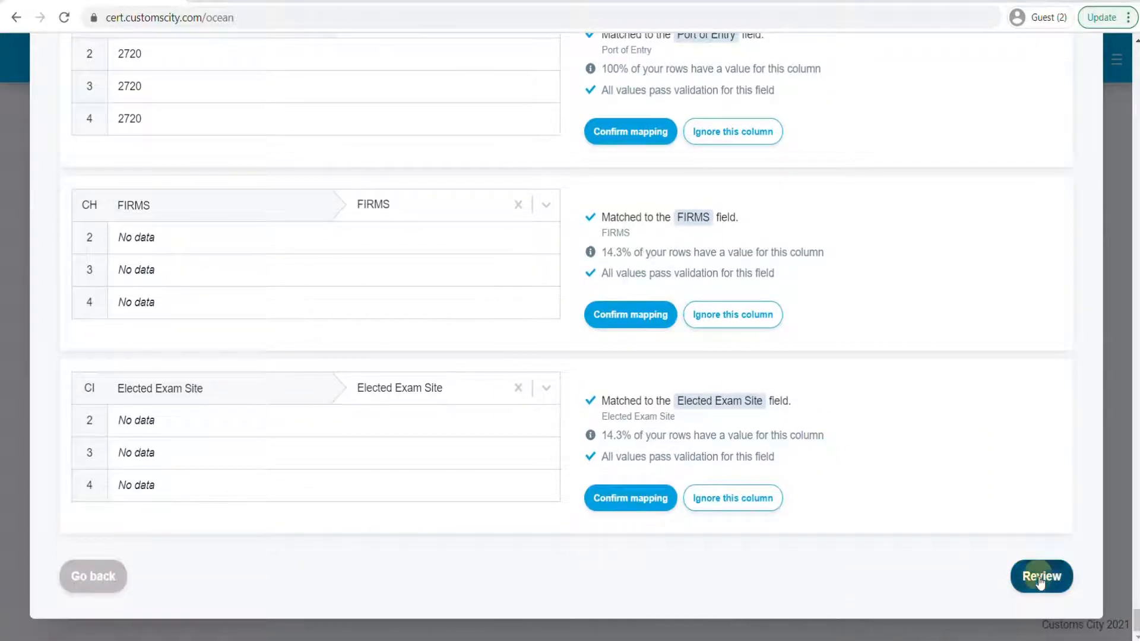
pyautogui.click(1040, 579)
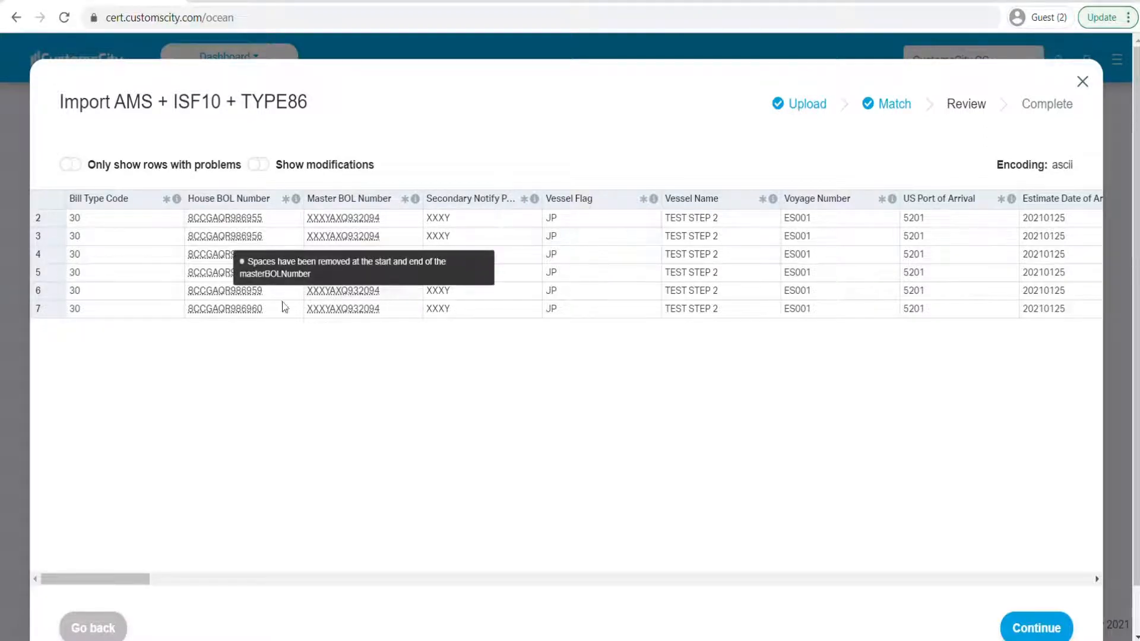
# Show only the rows with problems and set row 4's missing line item quantity to 100.
pyautogui.moveTo(213, 312)
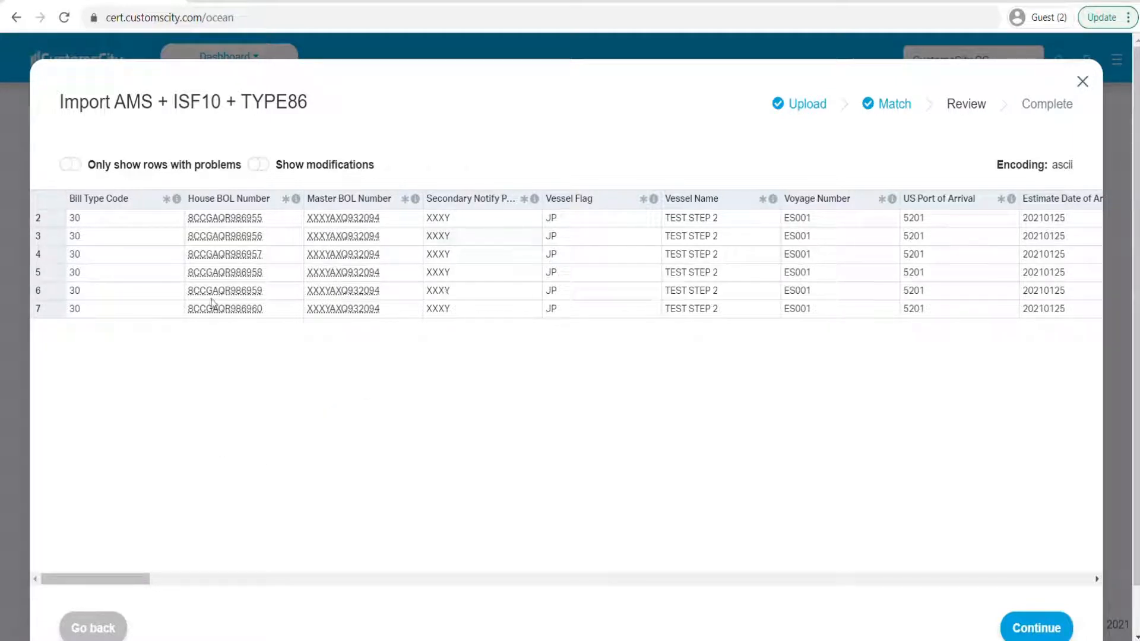
pyautogui.click(71, 172)
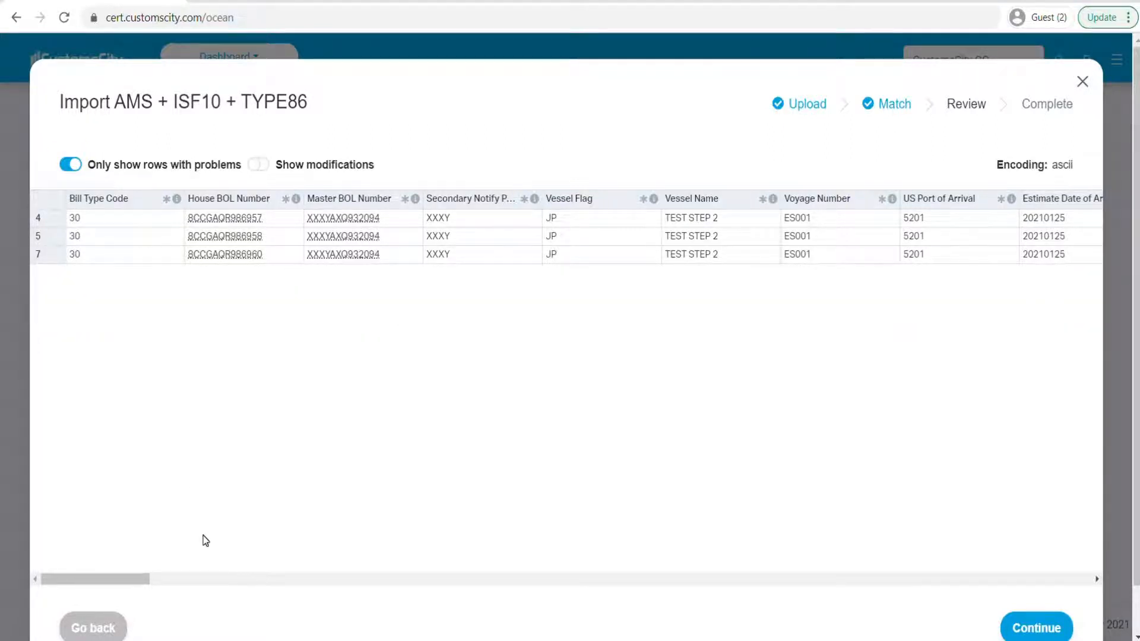
pyautogui.moveTo(123, 578); pyautogui.dragTo(405, 580)
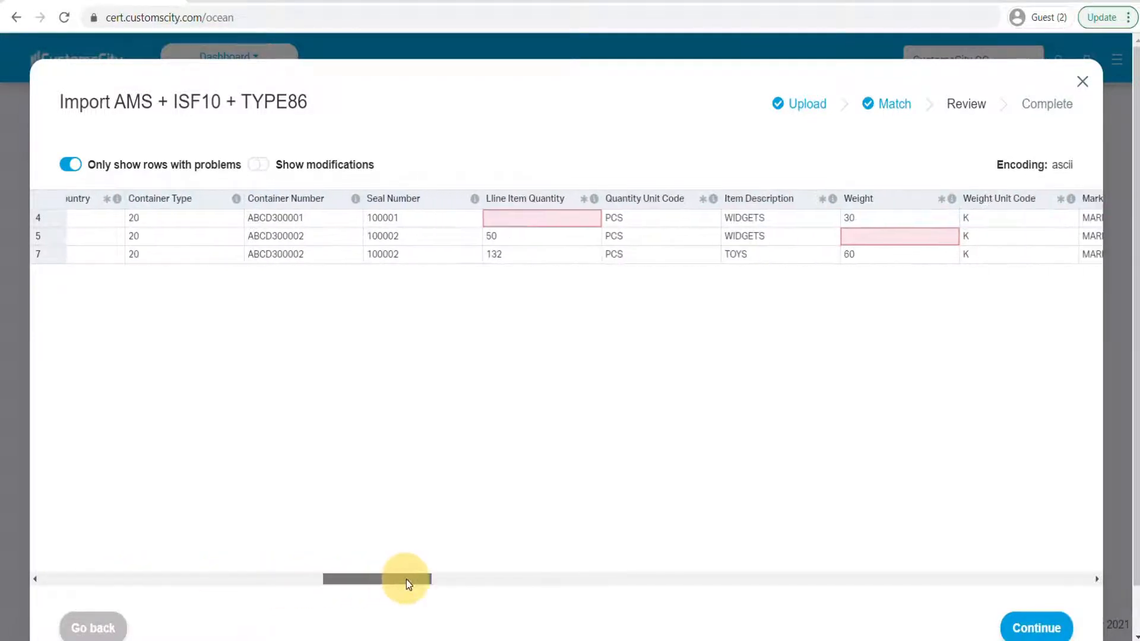
pyautogui.doubleClick(528, 221)
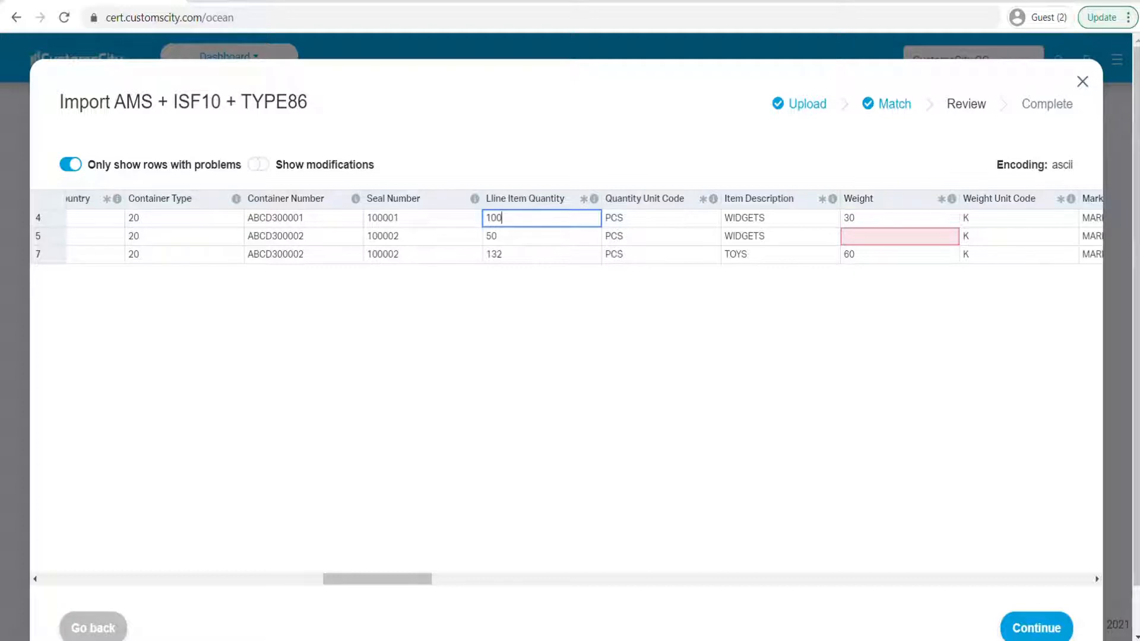
pyautogui.click(579, 319)
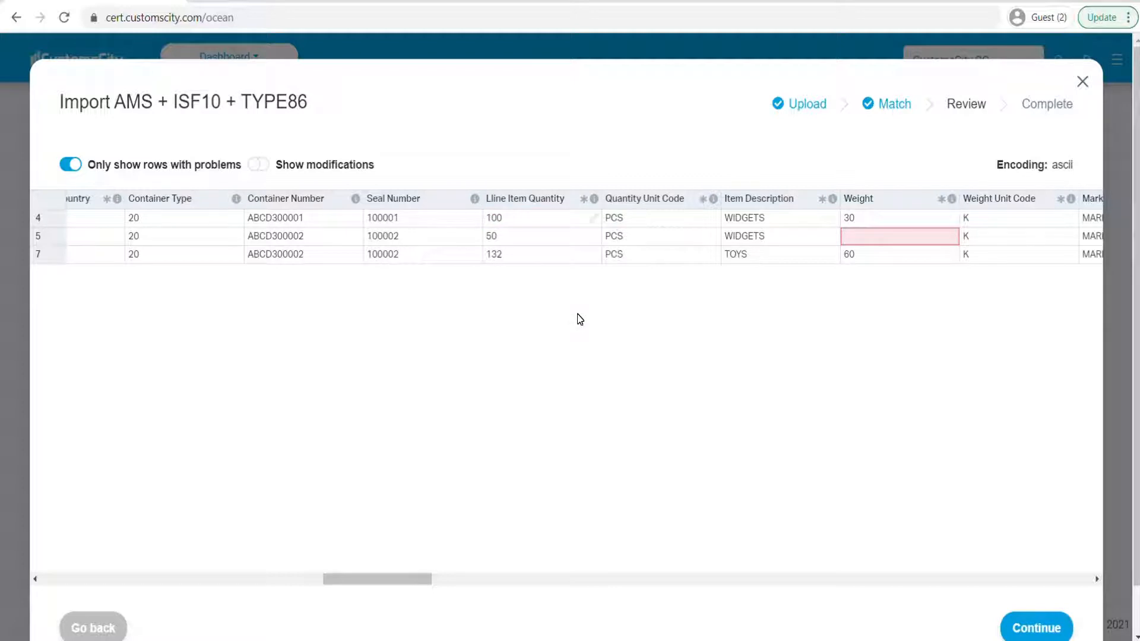
# Fill in the missing weight of row 5 with 20.
pyautogui.click(887, 237)
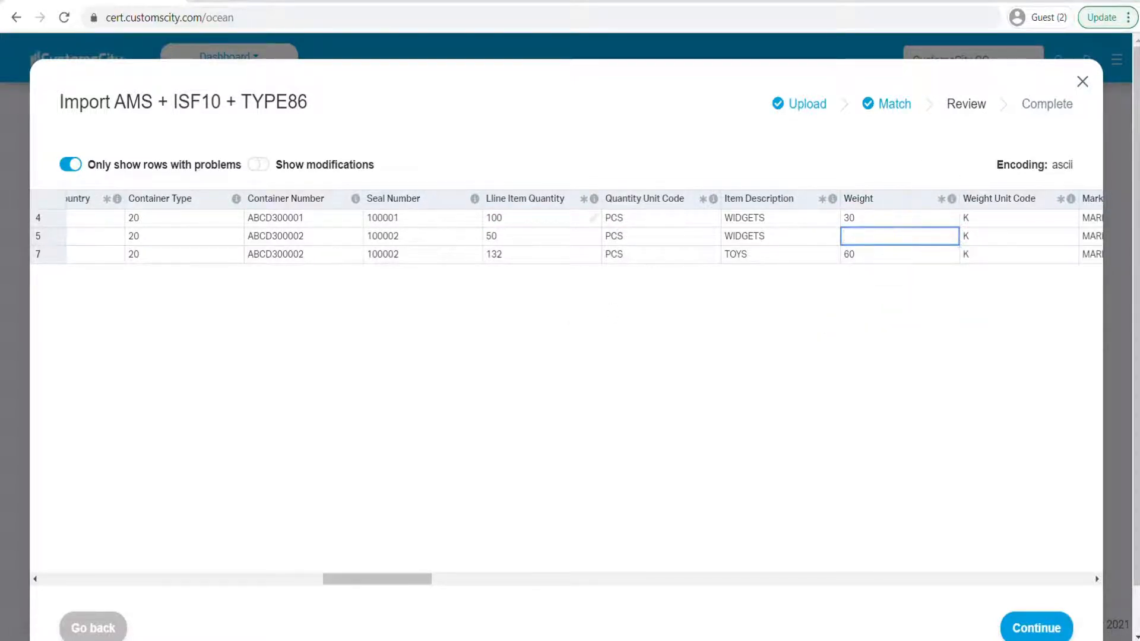
pyautogui.write('20')
pyautogui.click(802, 340)
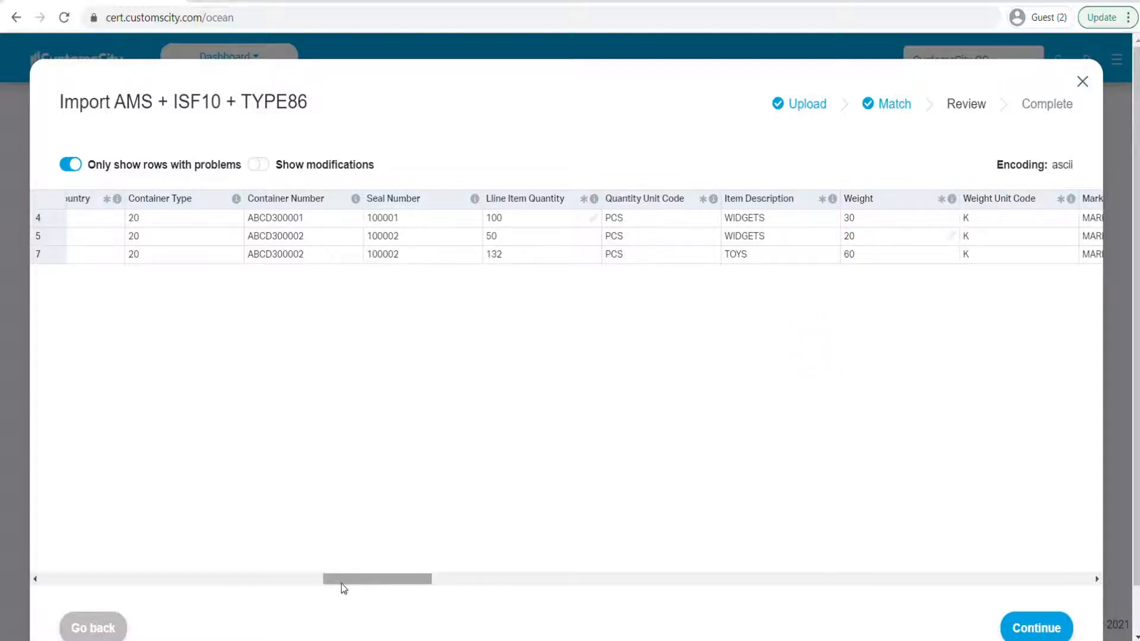
pyautogui.moveTo(344, 580); pyautogui.dragTo(422, 584)
pyautogui.click(402, 443)
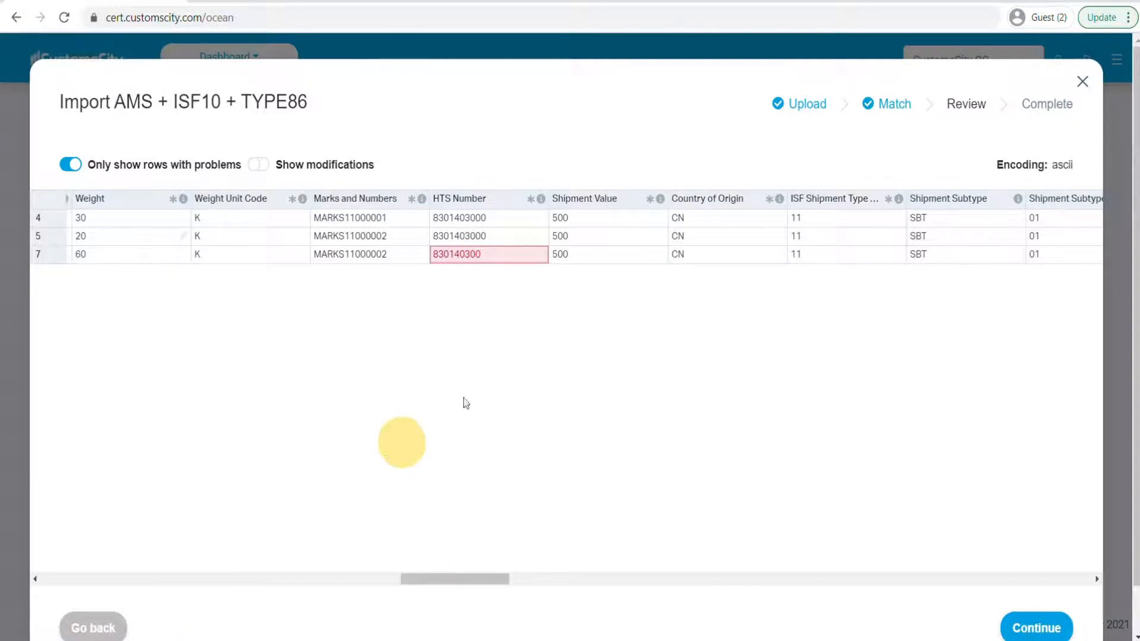
pyautogui.moveTo(486, 260)
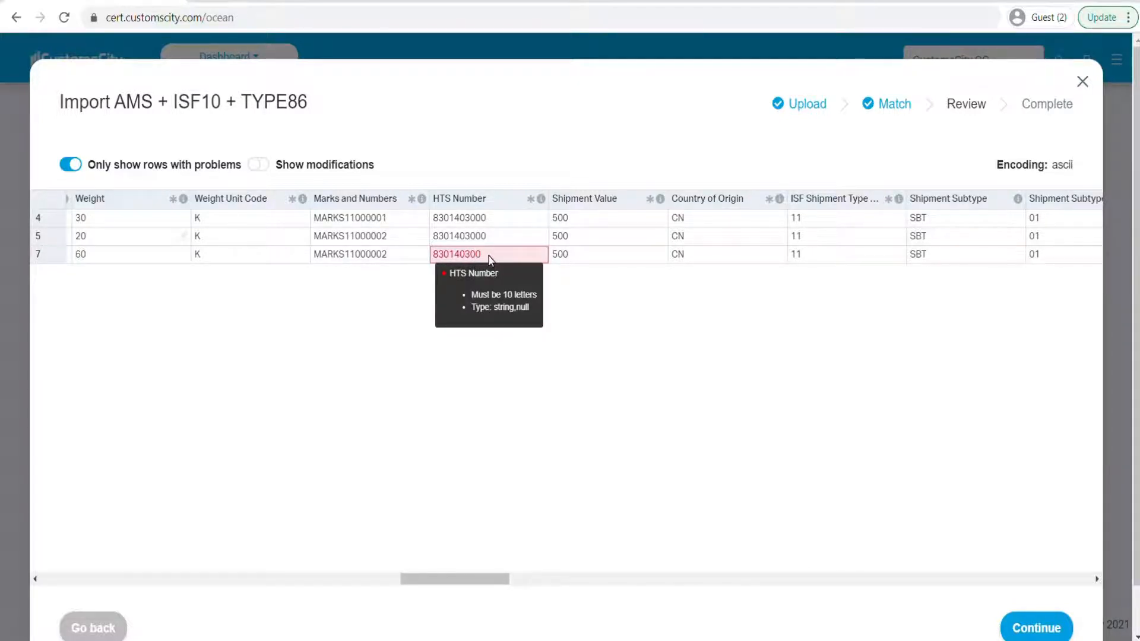
pyautogui.doubleClick(489, 256)
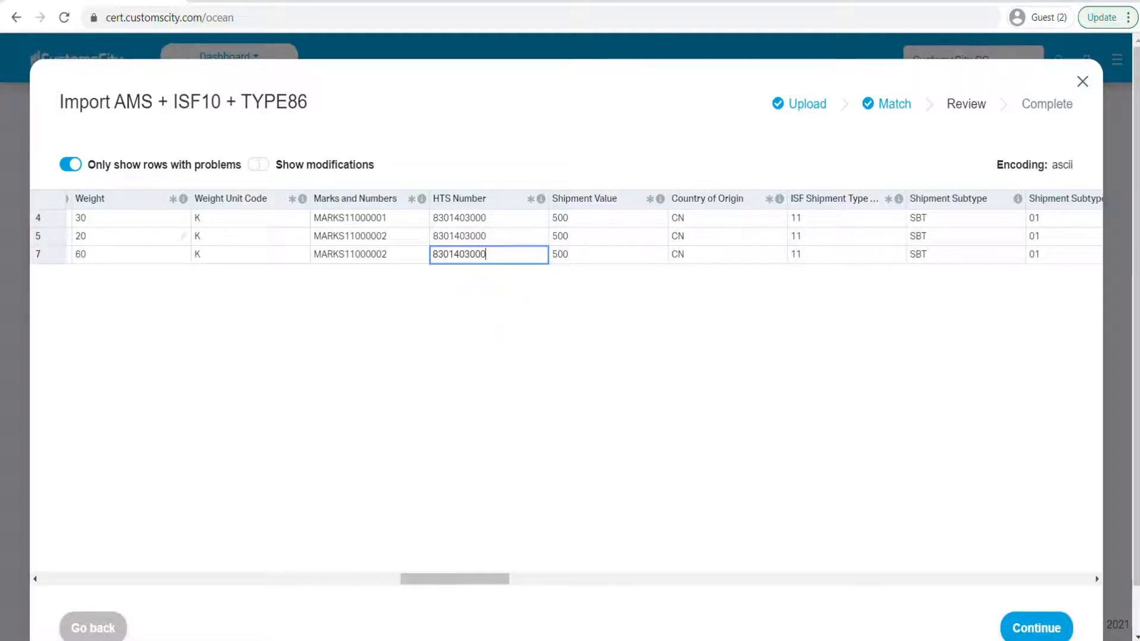
pyautogui.click(471, 411)
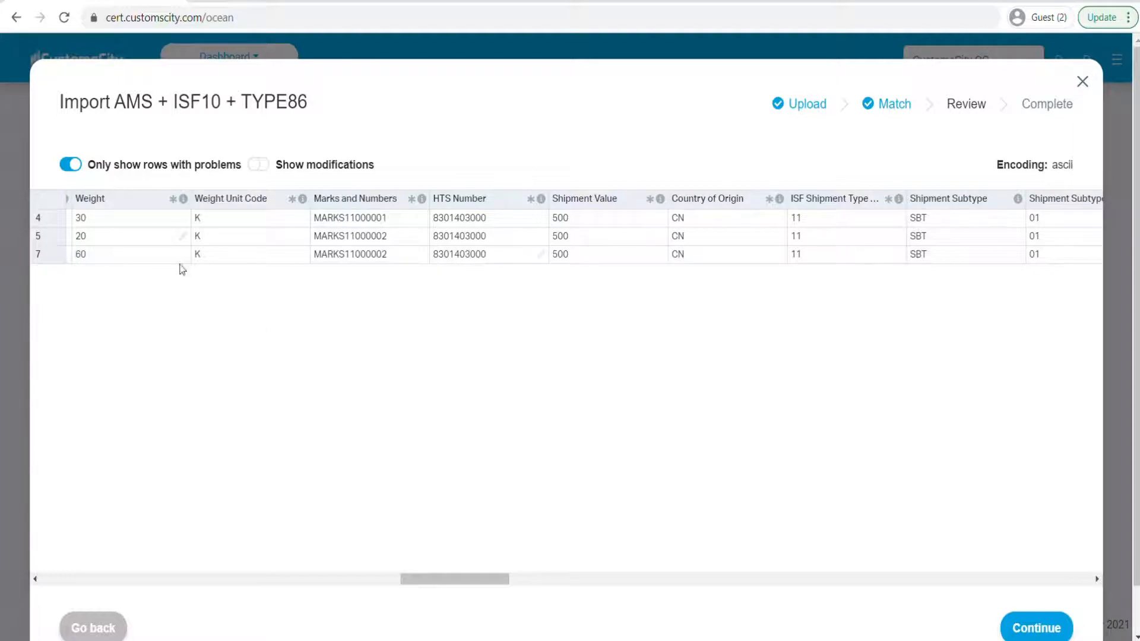
# Recheck the import data for problem rows, then show only the modifications and examine the corrected cells.
pyautogui.click(72, 168)
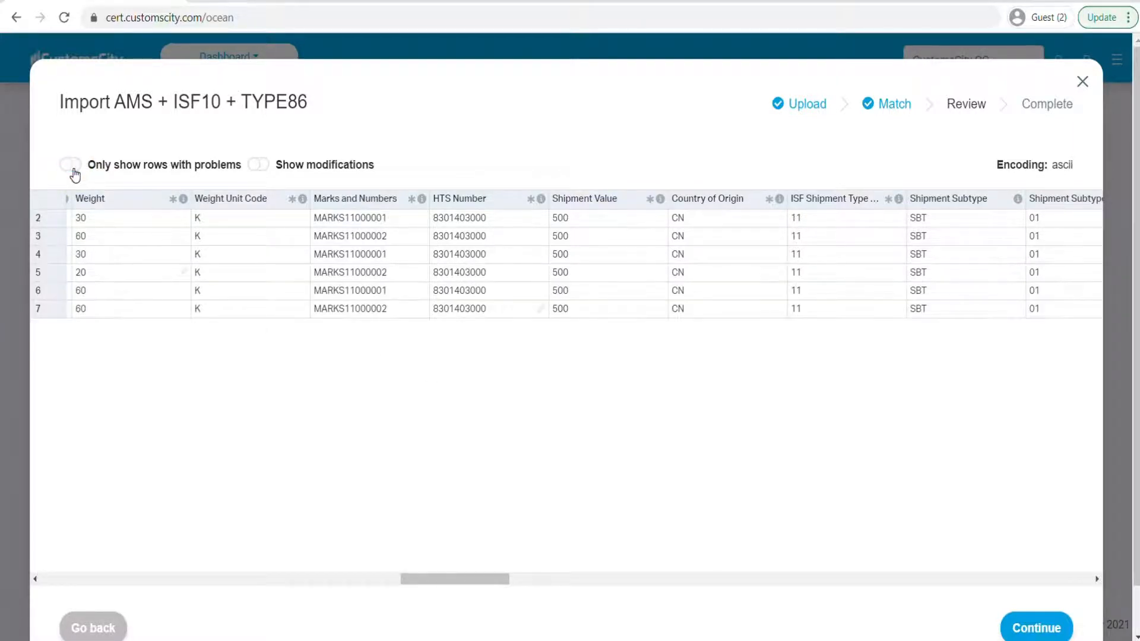
pyautogui.click(73, 167)
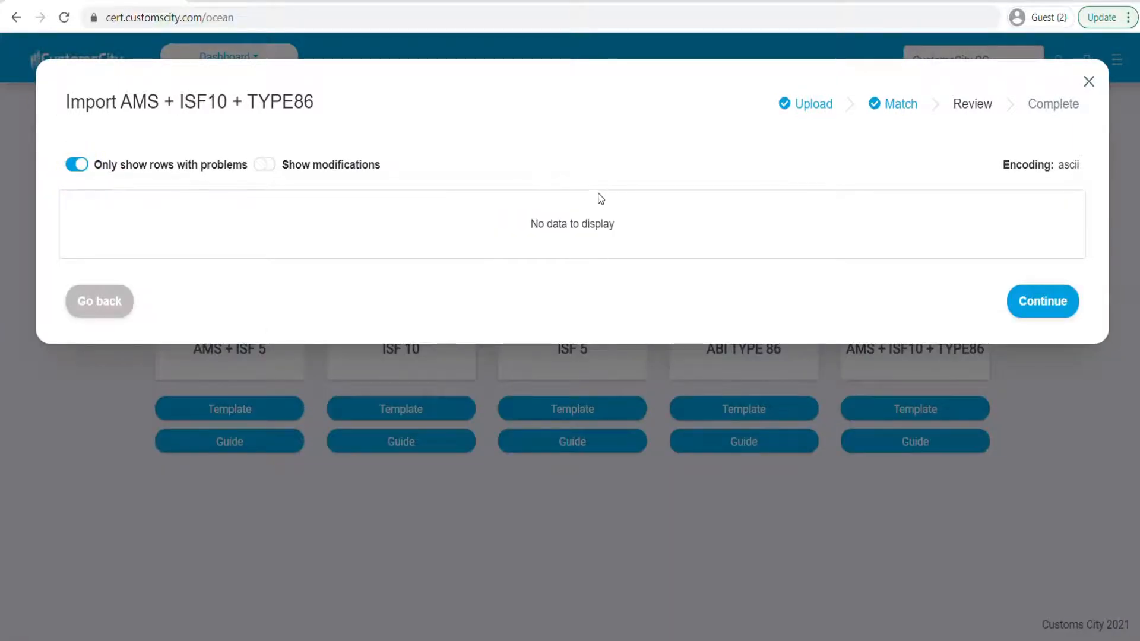
pyautogui.click(76, 167)
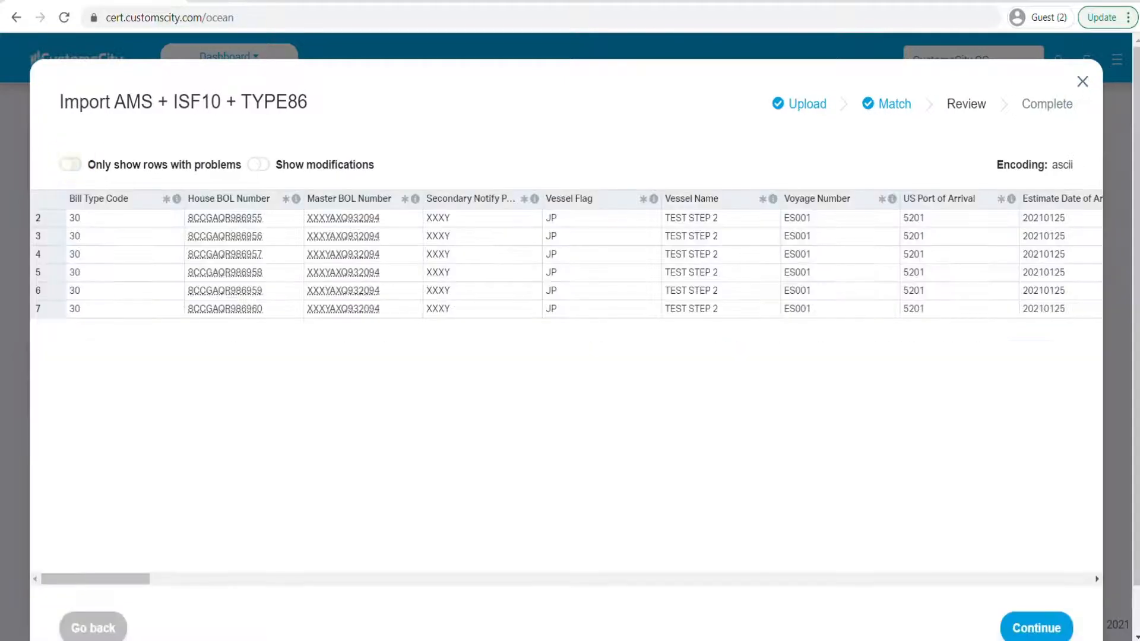
pyautogui.click(255, 168)
pyautogui.moveTo(118, 581); pyautogui.dragTo(453, 578)
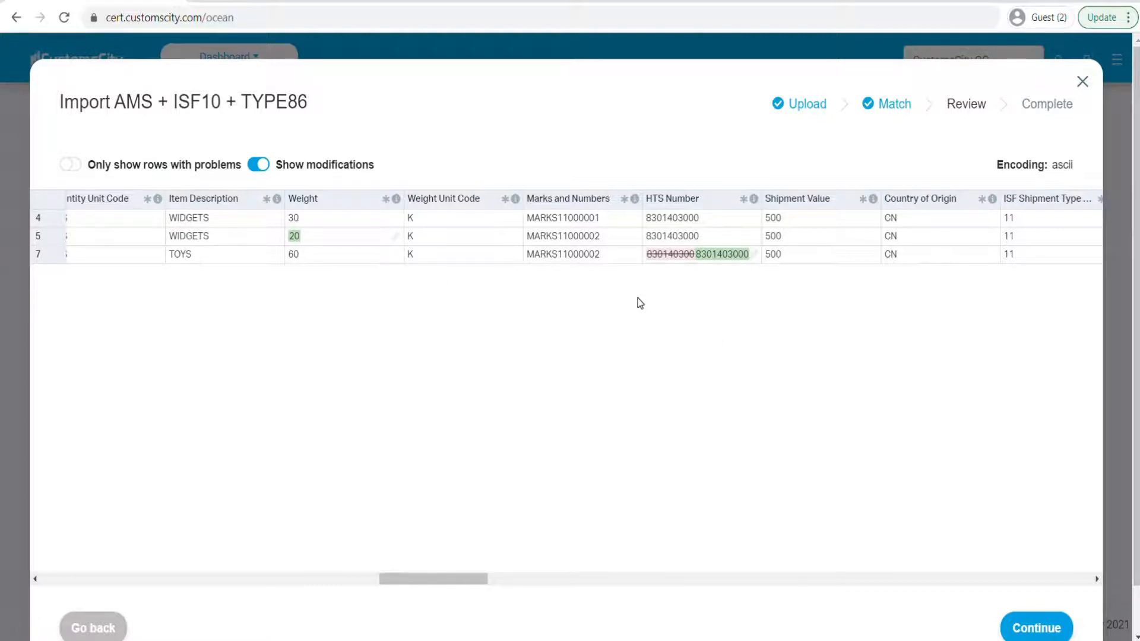
# Submit the reviewed AMS + ISF10 + TYPE86 import and acknowledge its completion.
pyautogui.click(1036, 629)
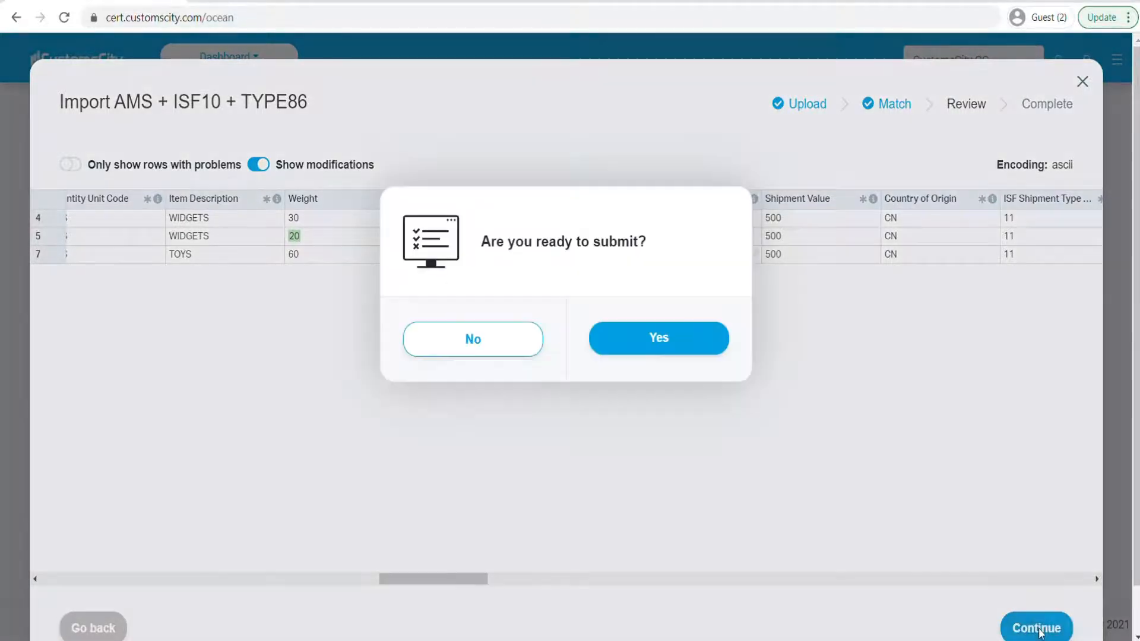
pyautogui.click(654, 349)
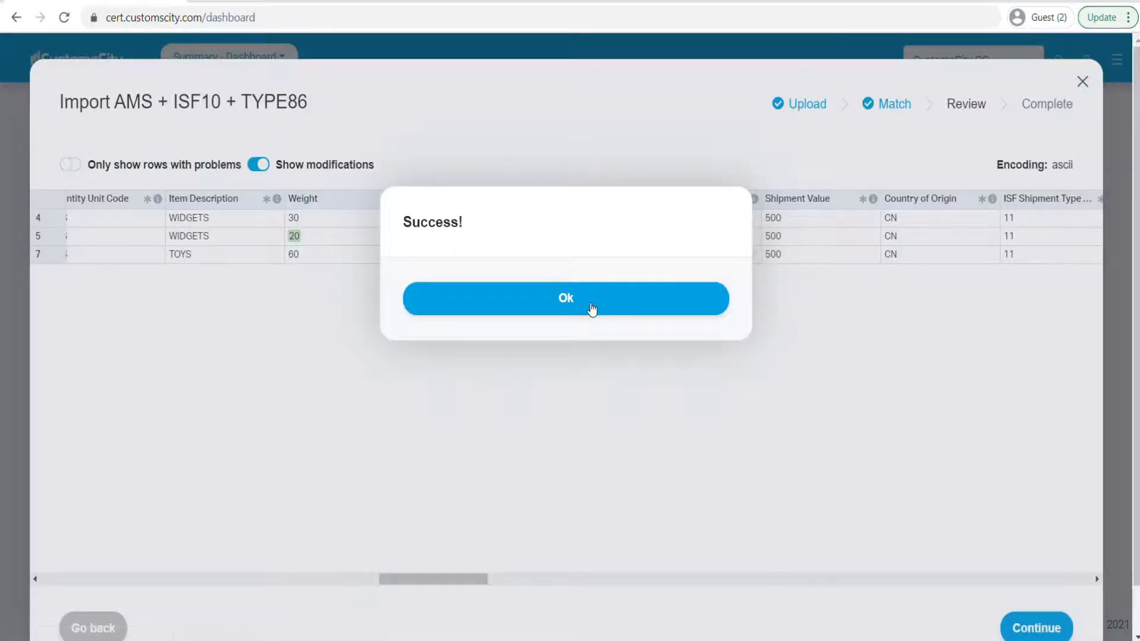
pyautogui.click(591, 305)
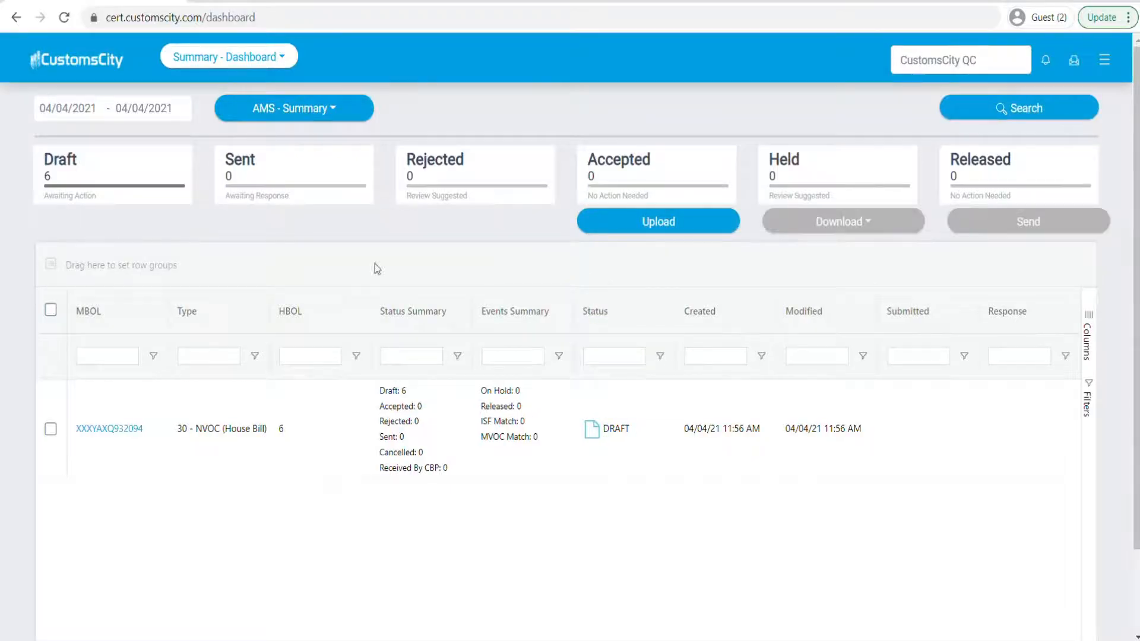
# Open the AMS dashboard and select all of the imported draft bills.
pyautogui.click(231, 64)
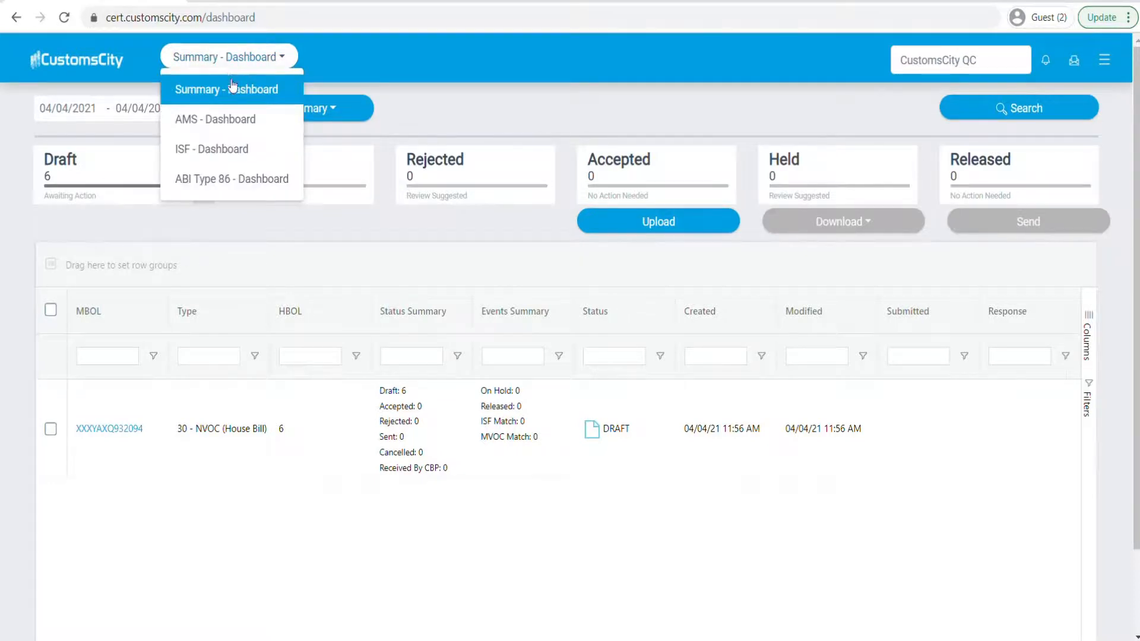
pyautogui.click(253, 131)
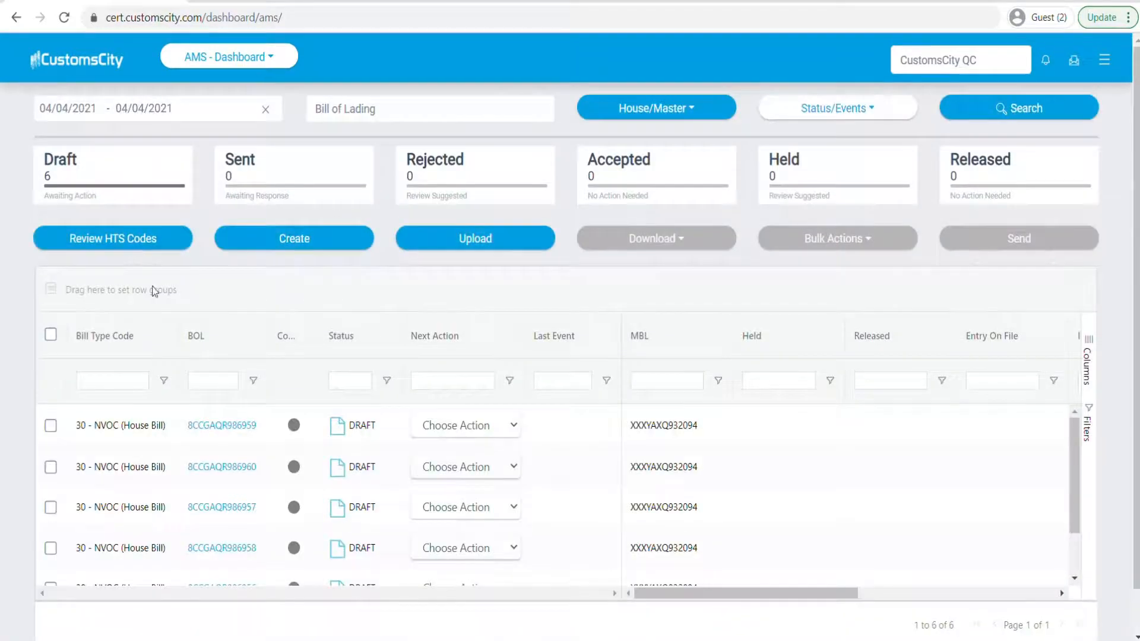
pyautogui.click(51, 335)
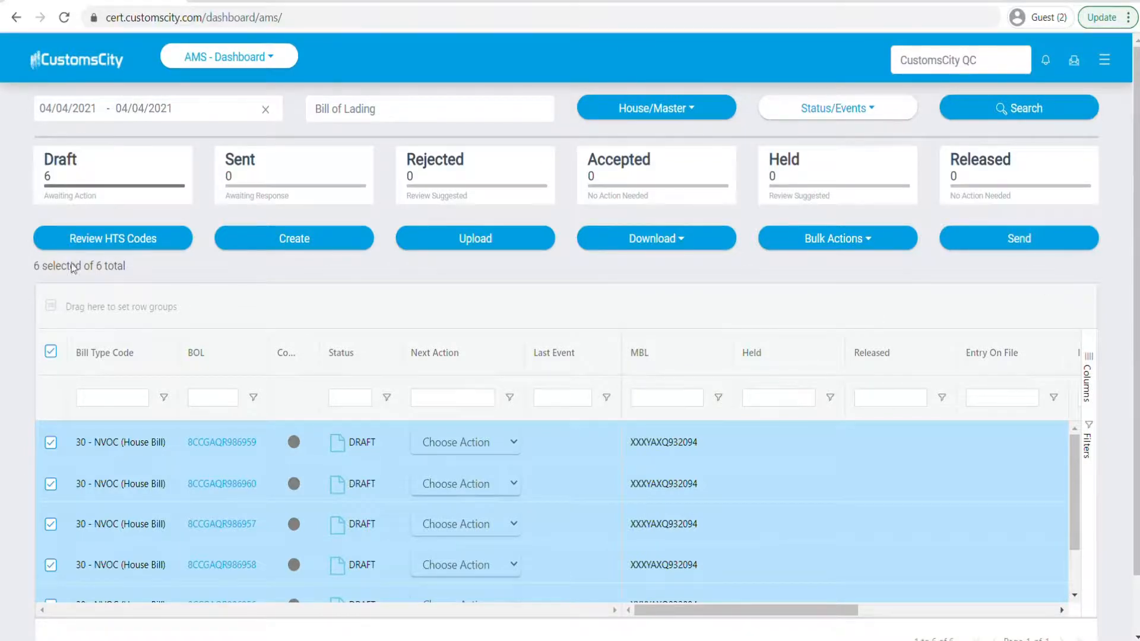
# Switch to the ISF dashboard and select all of its draft filings.
pyautogui.click(230, 58)
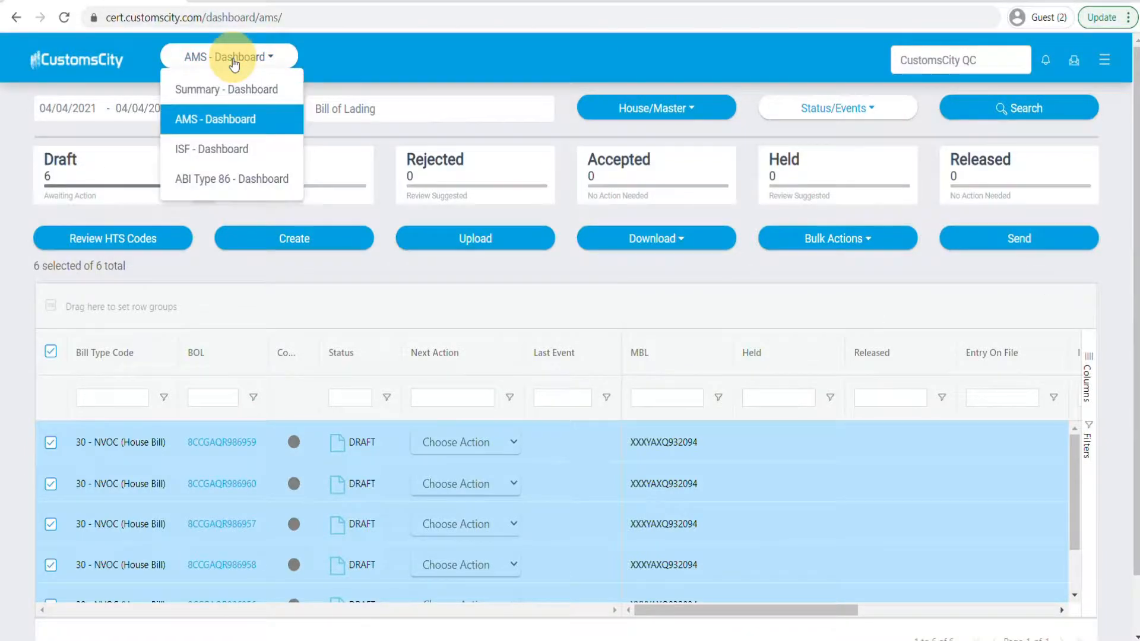
pyautogui.click(231, 150)
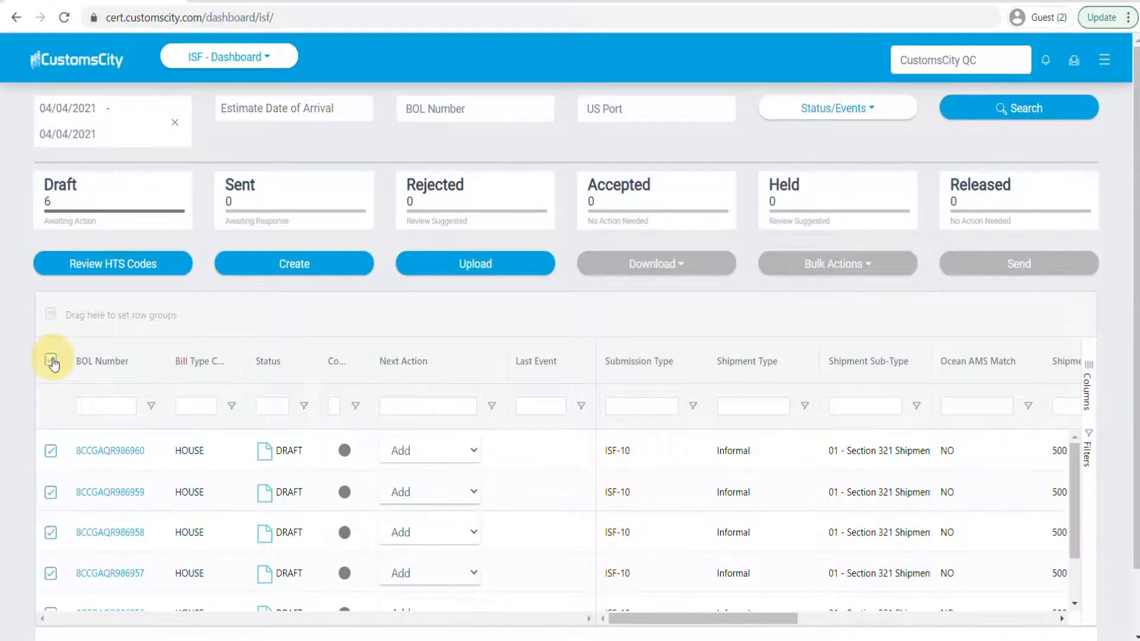
pyautogui.click(50, 359)
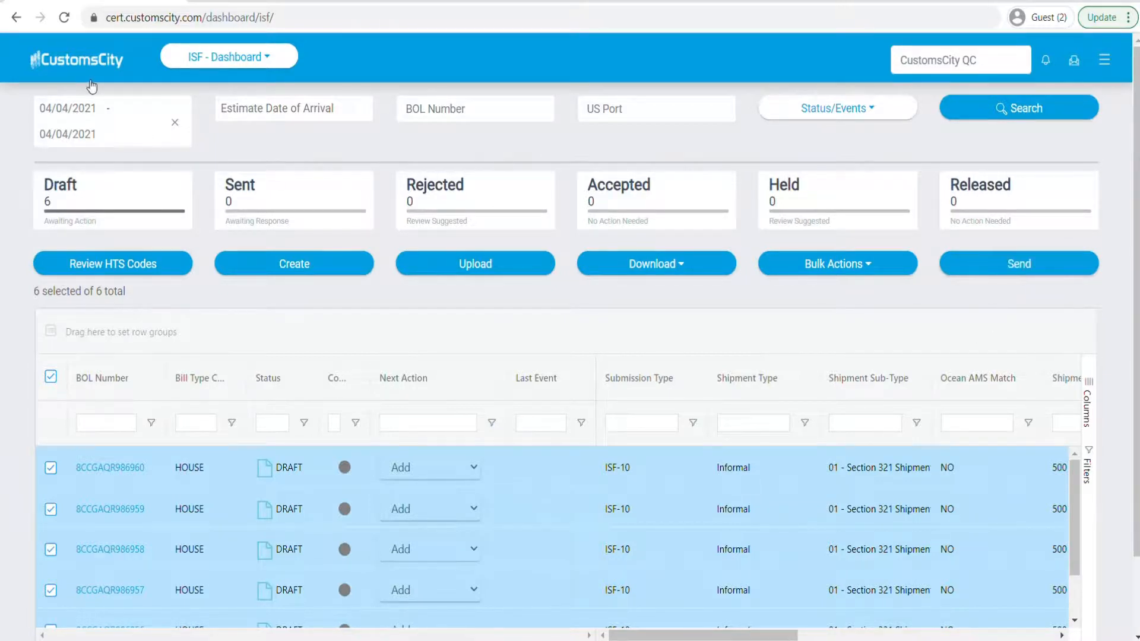
# Switch to the ABI Type 86 dashboard and select all of its draft entries.
pyautogui.click(212, 59)
pyautogui.click(210, 179)
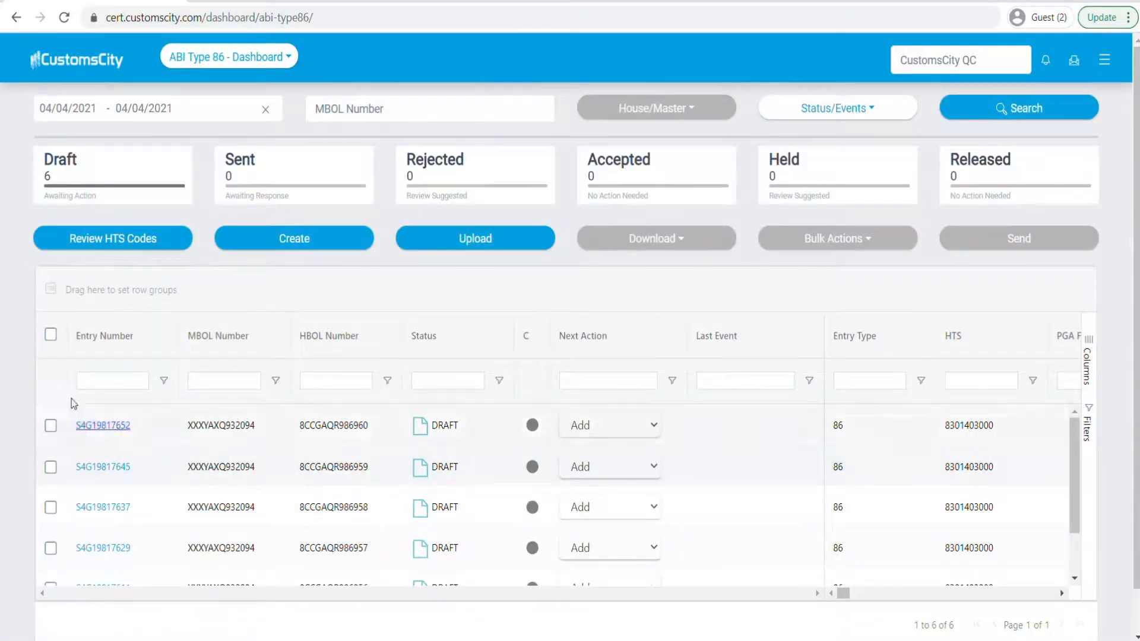
pyautogui.click(50, 335)
# Review the HTS codes of the selected Type 86 entries, filtering for invalid codes, and close the review without replacing any.
pyautogui.click(136, 250)
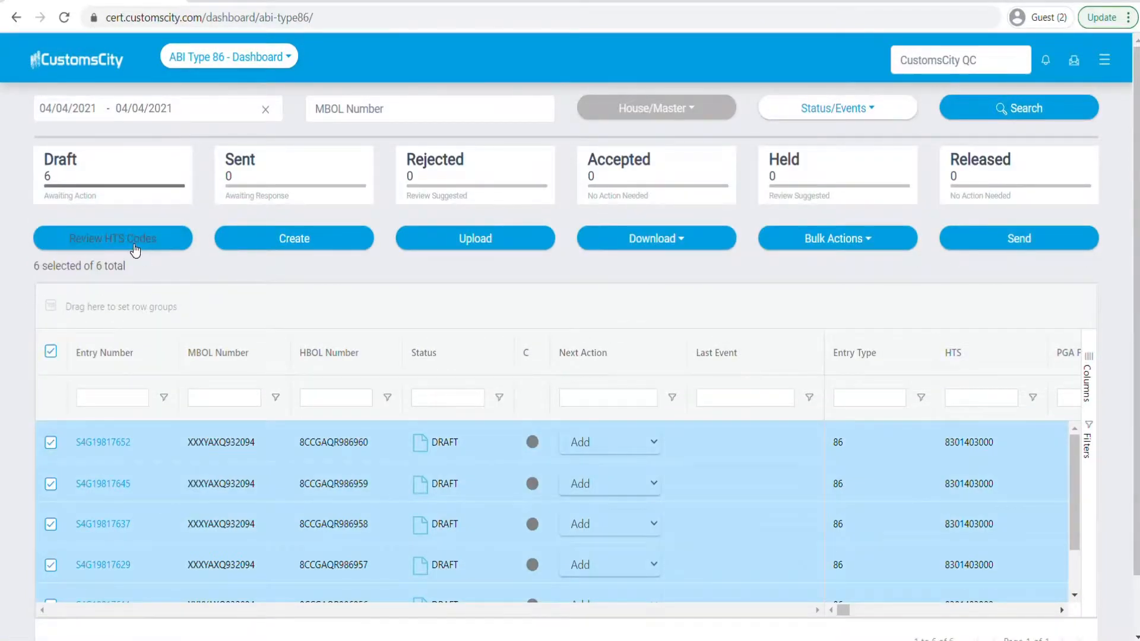
pyautogui.click(135, 246)
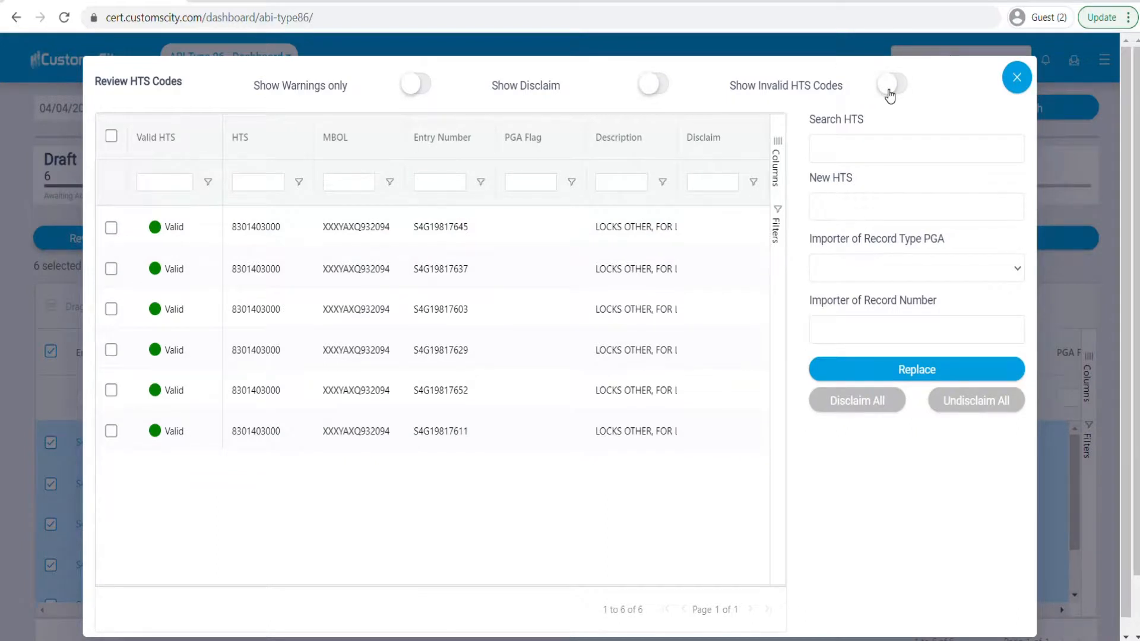
pyautogui.click(888, 94)
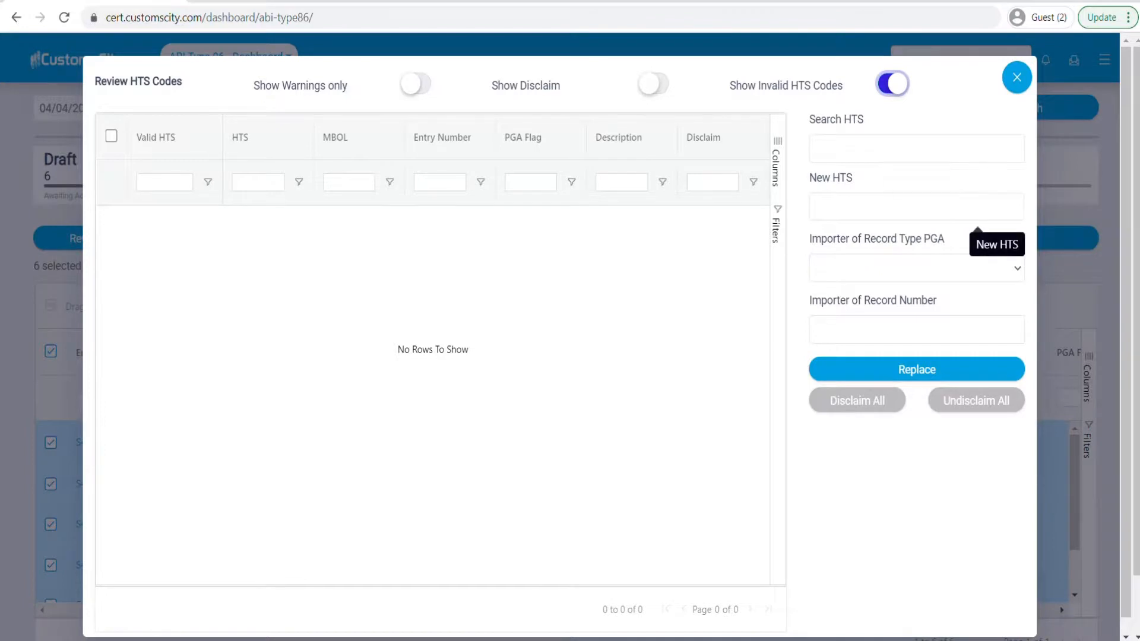
pyautogui.click(842, 207)
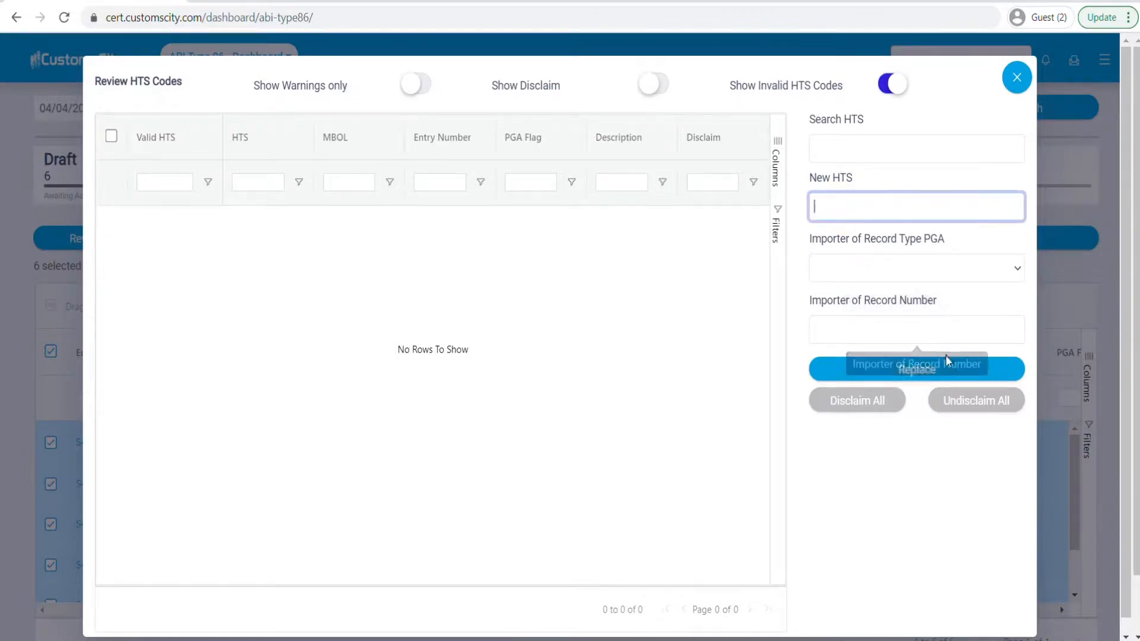
pyautogui.click(893, 84)
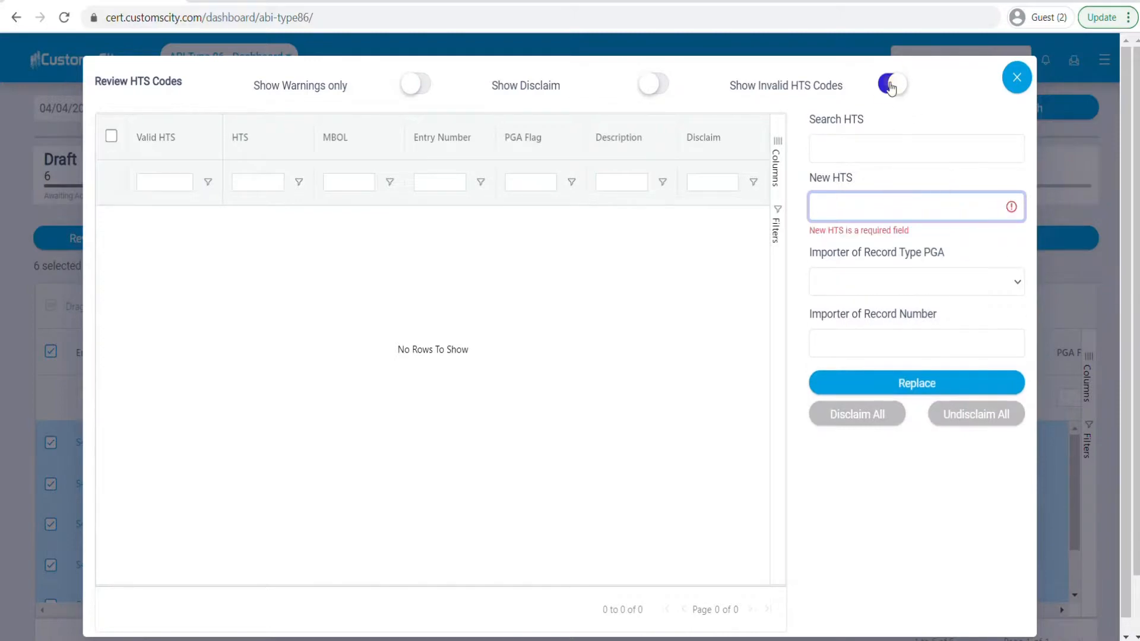
pyautogui.click(1016, 84)
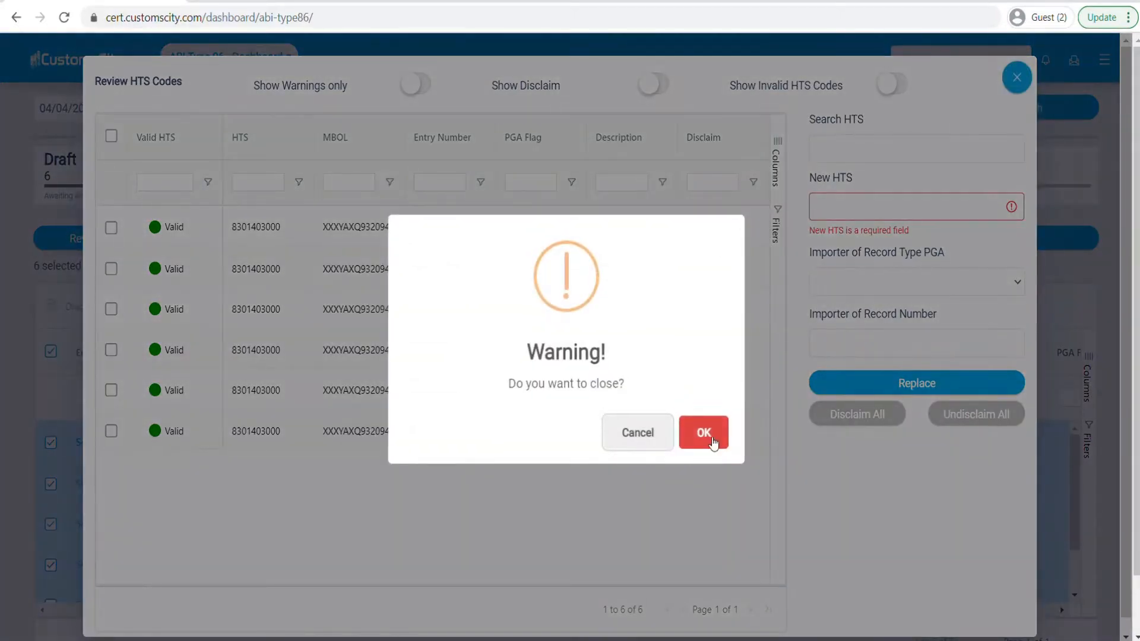
pyautogui.click(703, 432)
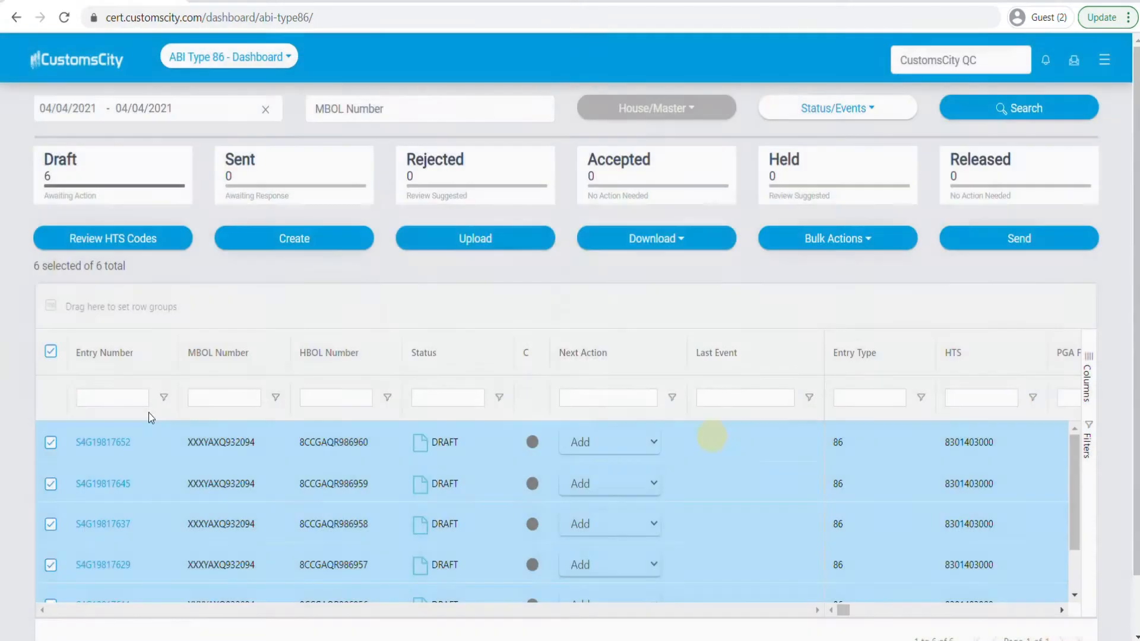
pyautogui.click(51, 352)
pyautogui.click(51, 352)
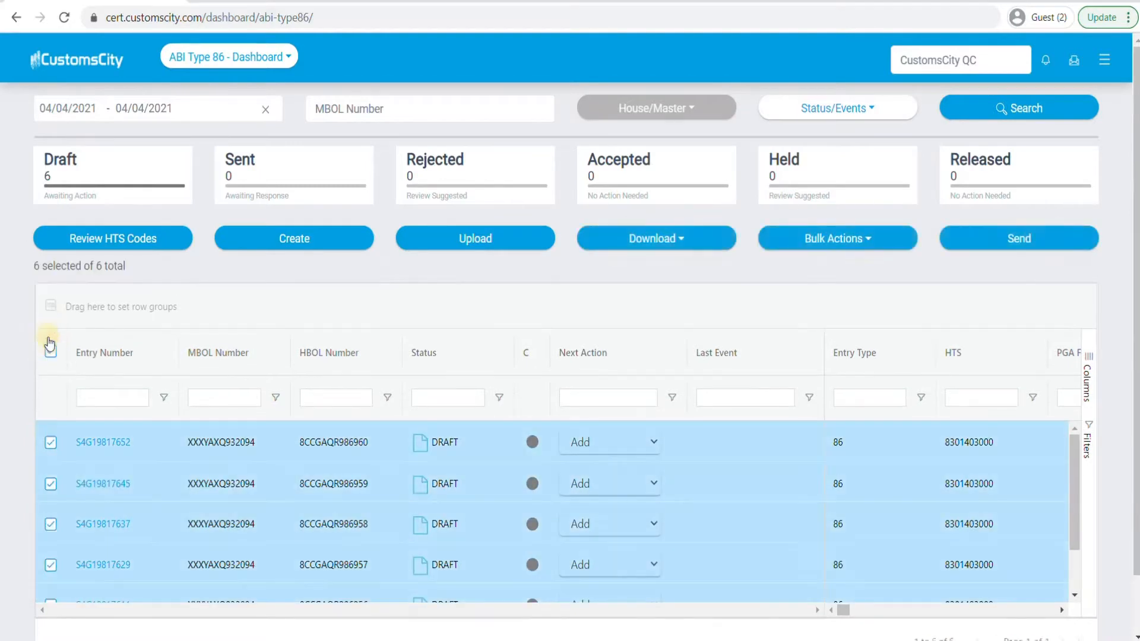